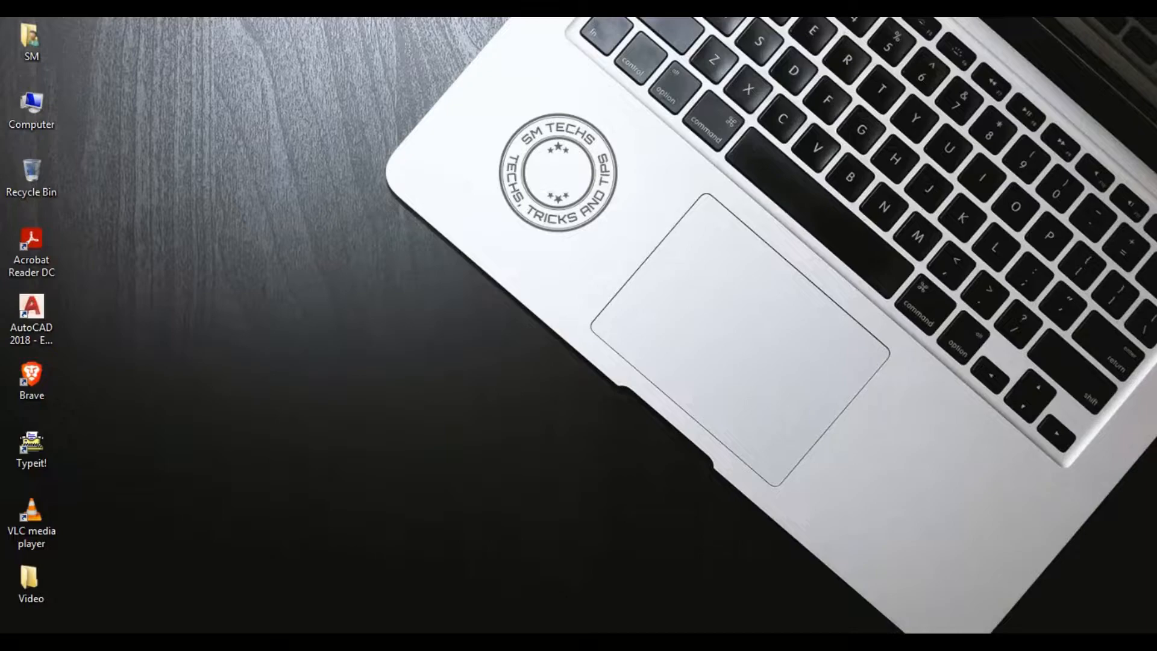
Open the Video folder on the desktop and play the Clock and Reverse videos to view the original footage
double_click(29, 581)
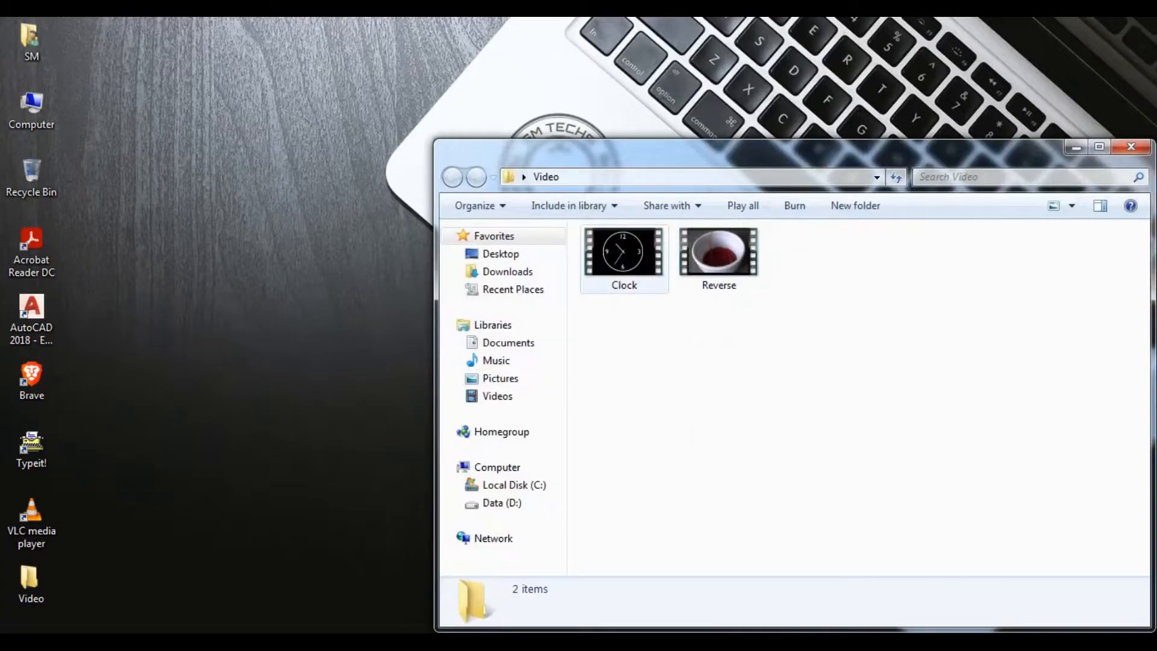
right_click(630, 253)
left_click(694, 230)
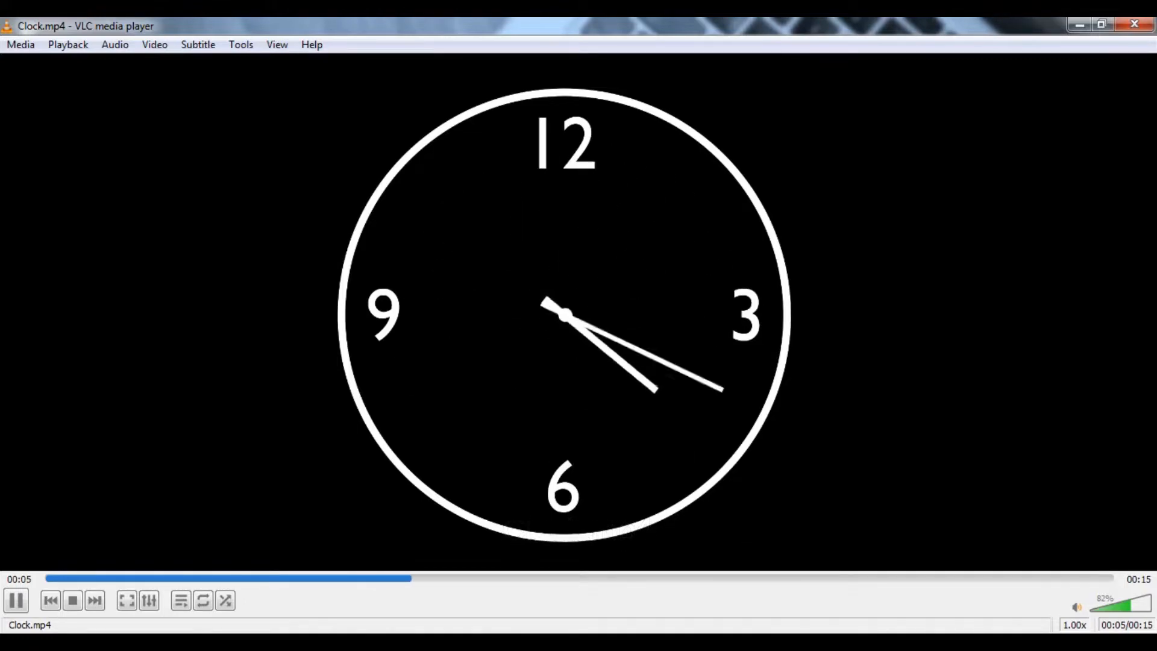
left_click(1134, 24)
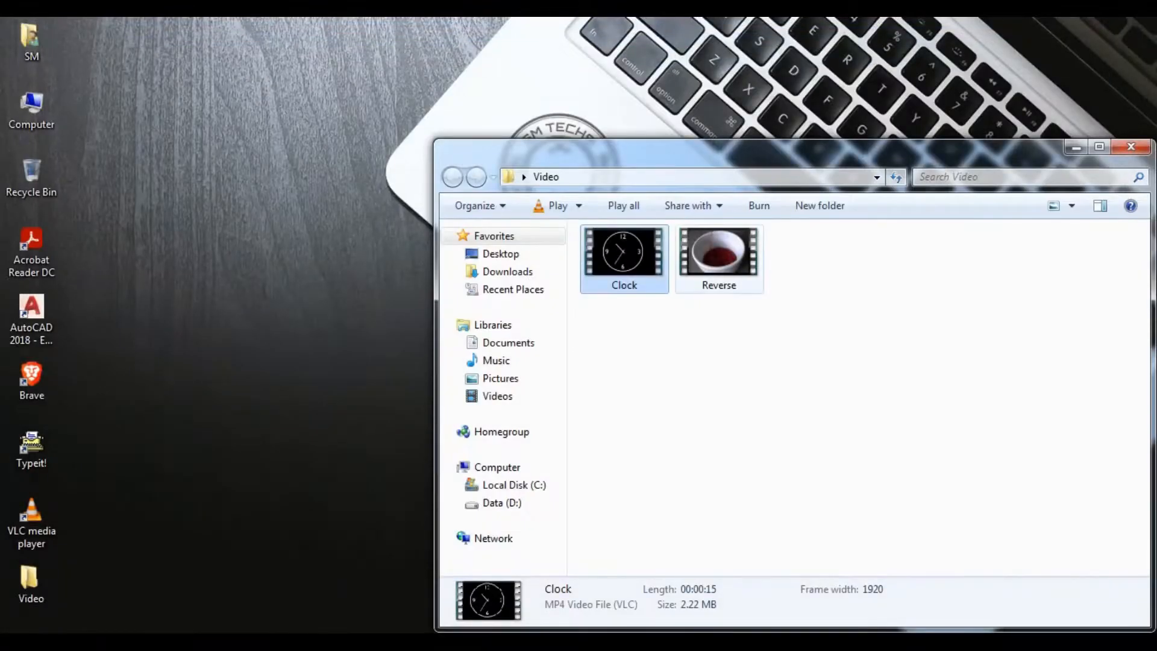
right_click(736, 259)
left_click(784, 232)
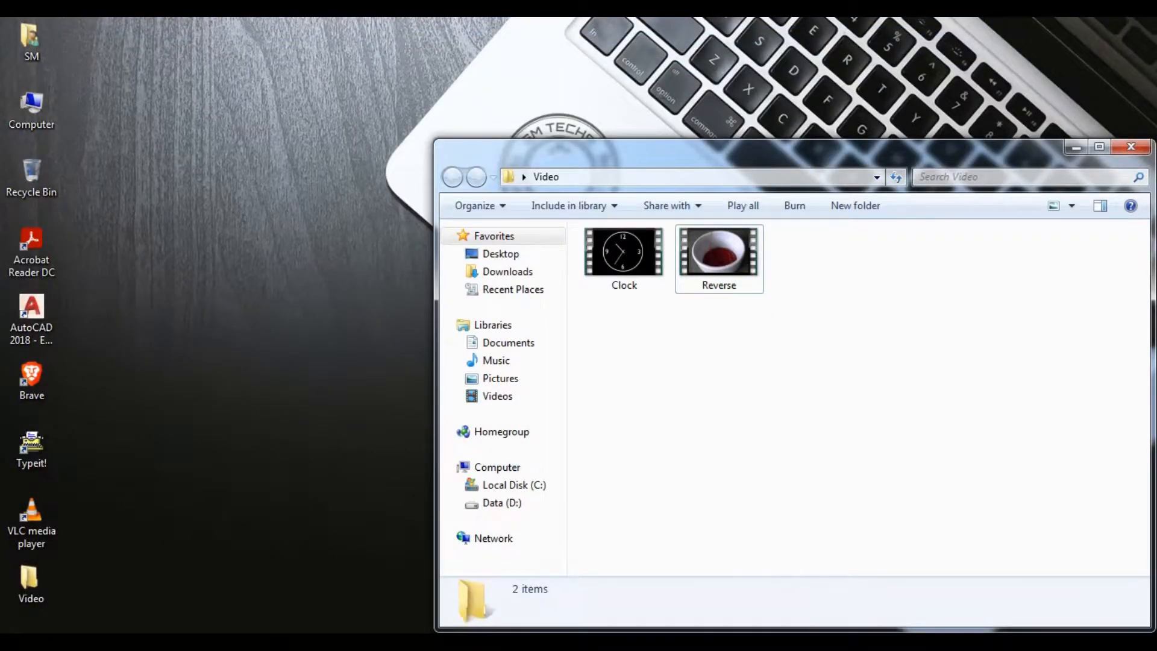
Launch Kdenlive and import Reverse.mp4 from the Video folder into the project bin
key("super")
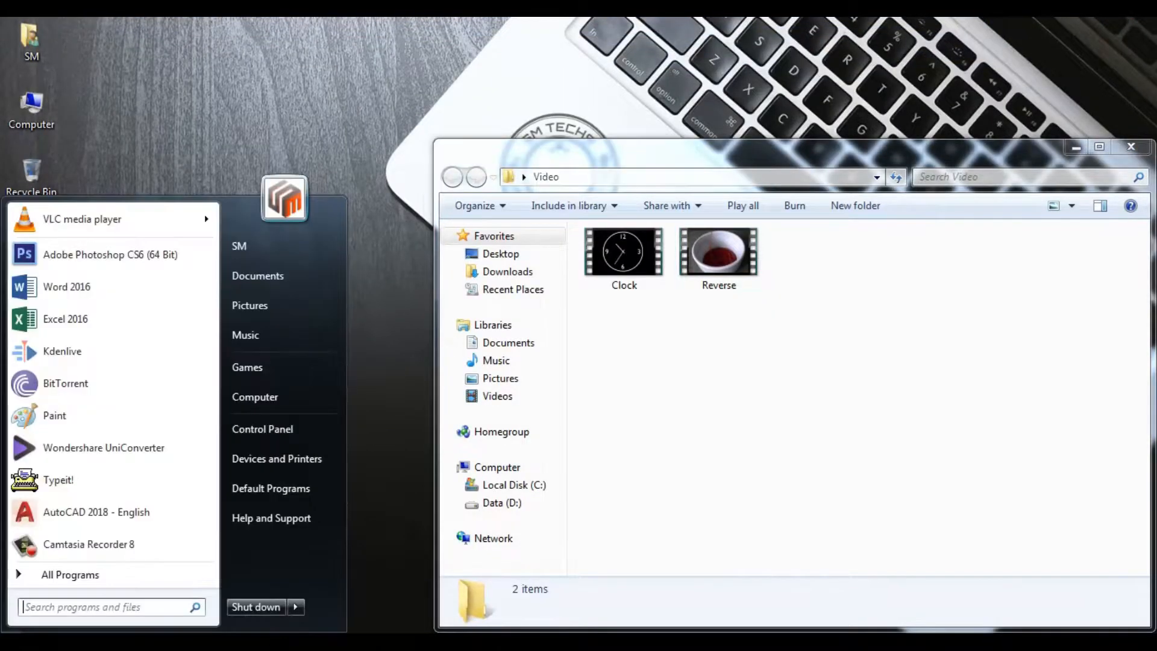
left_click(63, 350)
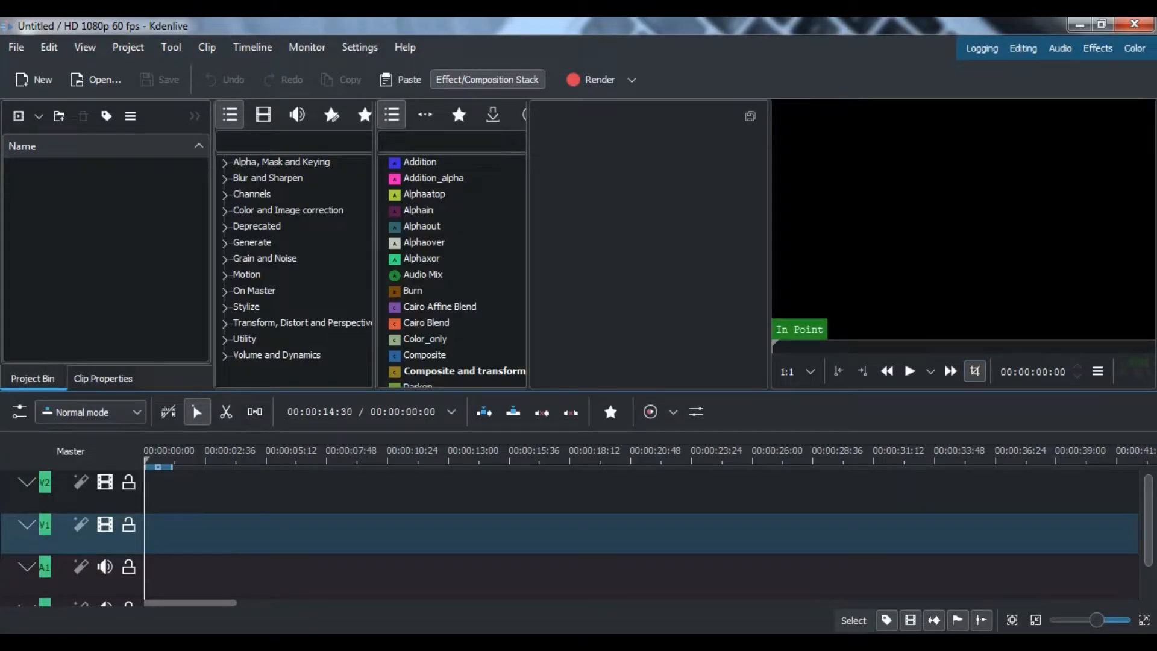
left_click(445, 642)
left_click(534, 564)
left_click_drag(719, 253, 90, 253)
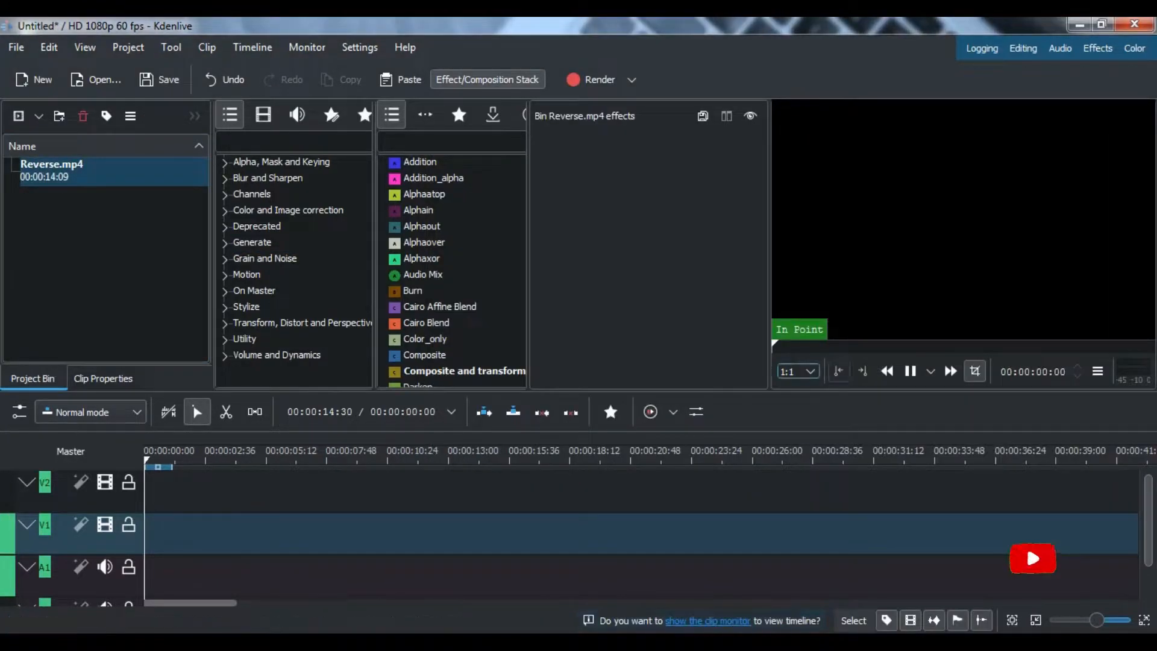
Place Reverse.mp4 at the start of track V1, briefly preview its playback, and collapse the V1 track
left_click_drag(67, 171, 146, 532)
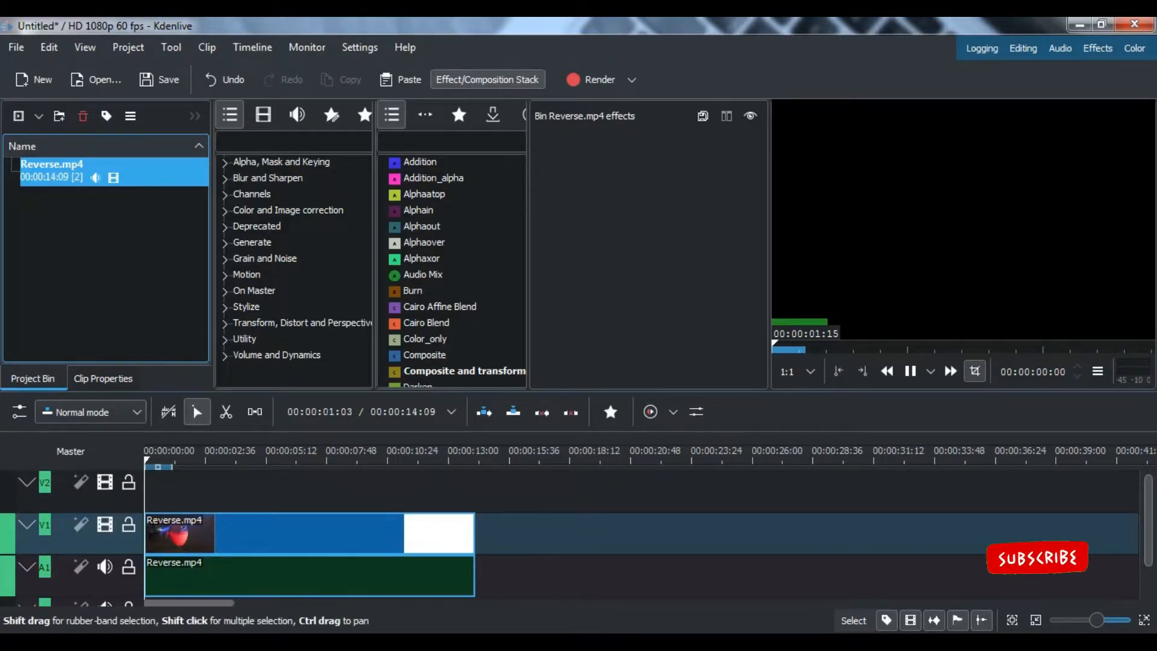
key("space")
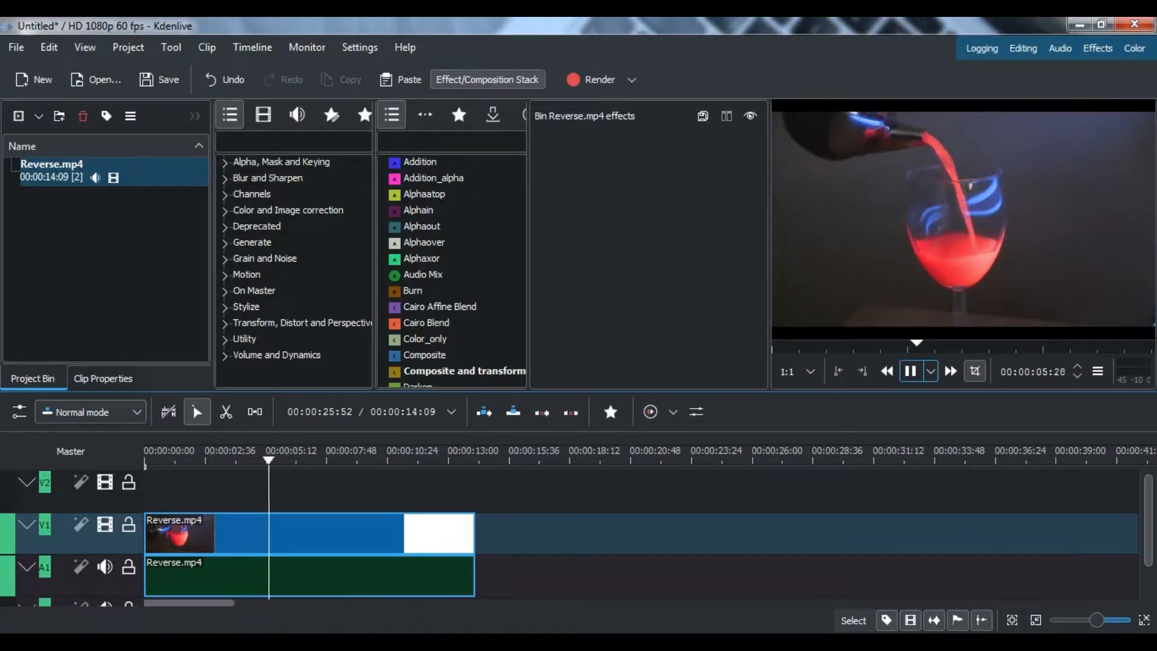
key("space")
left_click_drag(109, 553, 109, 535)
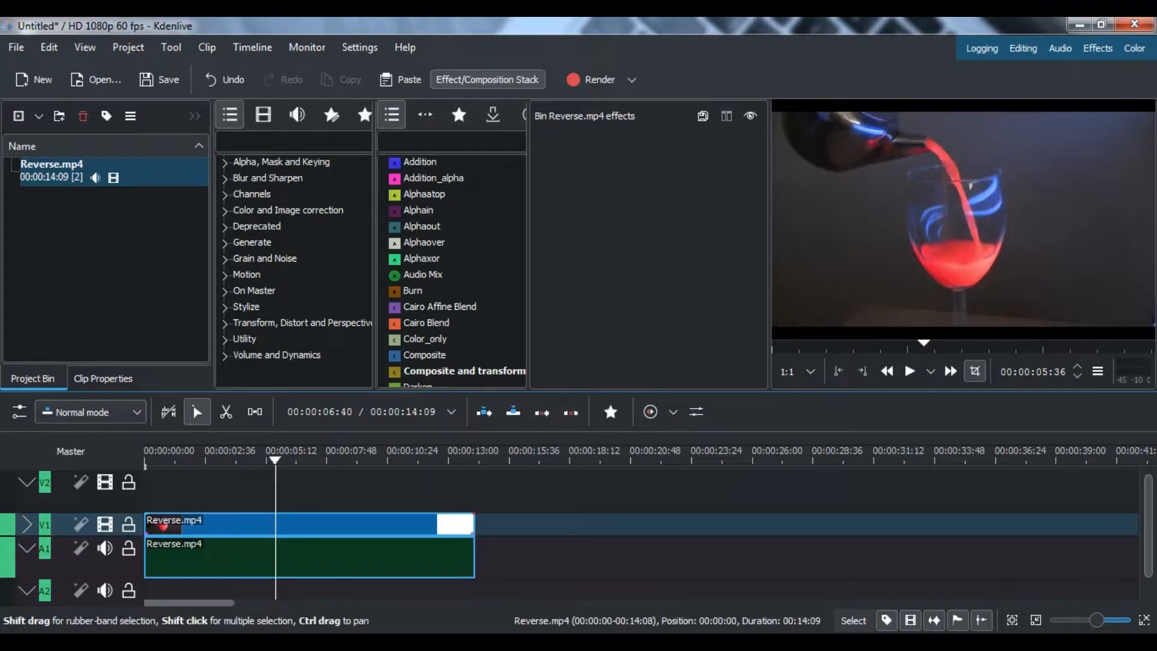
Reverse the Reverse.mp4 timeline clip with Change Speed, keeping the speed at 100%
left_click(300, 525)
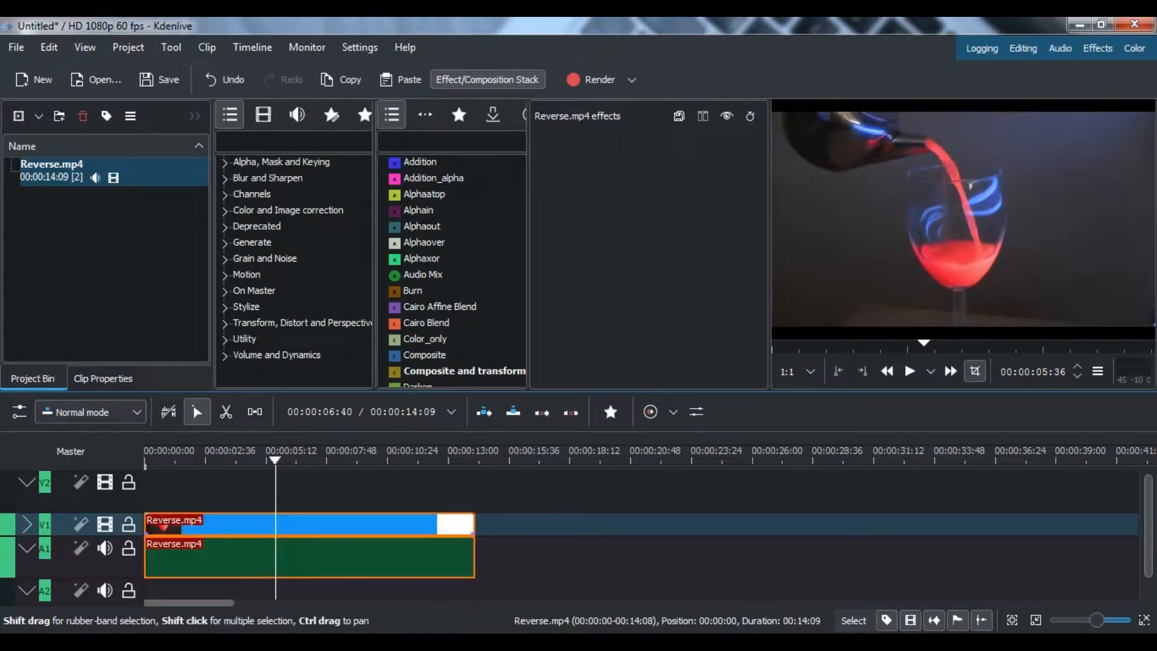
right_click(301, 524)
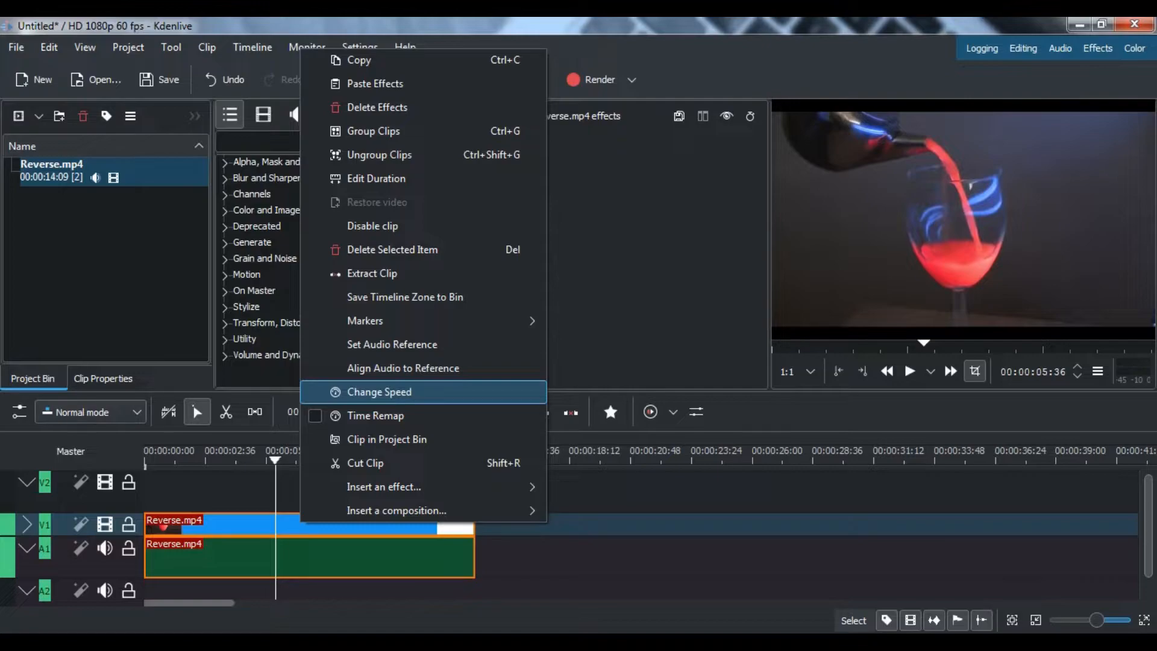
left_click(379, 391)
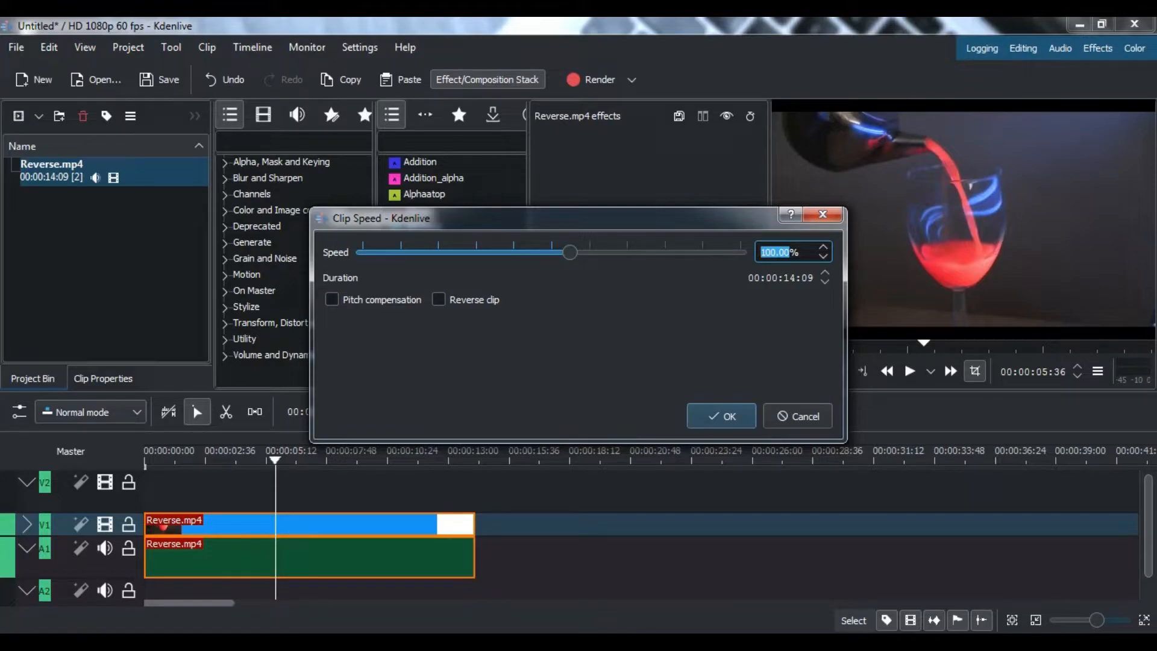
left_click(438, 299)
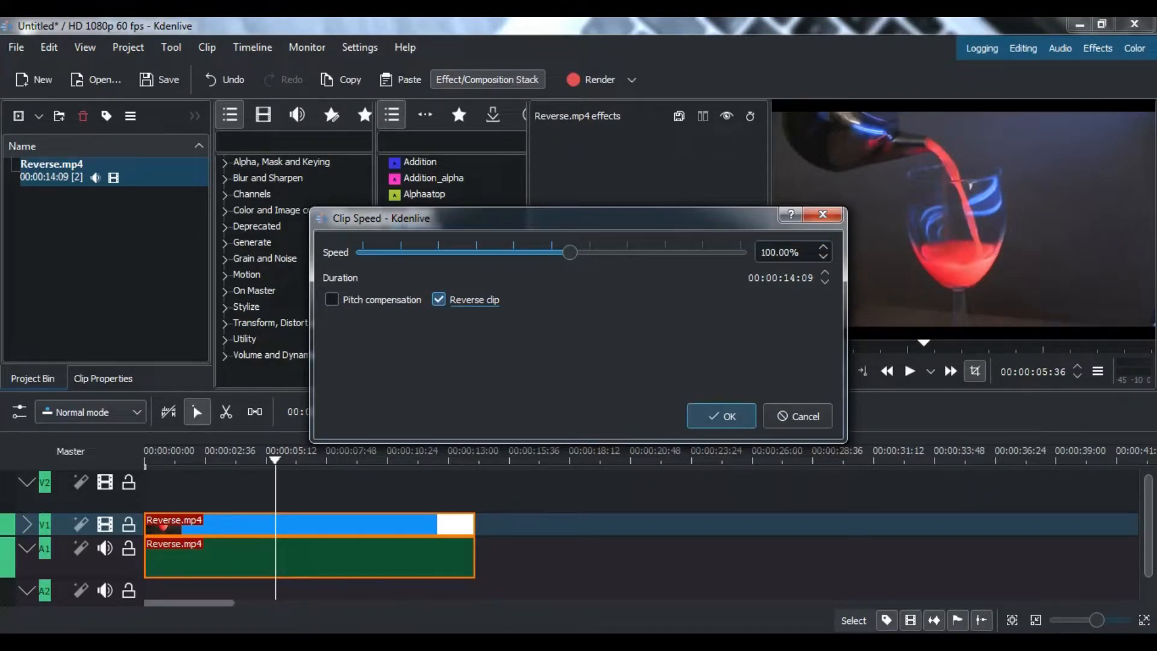
left_click(720, 416)
Preview the reversed Reverse.mp4 clip from the start of the timeline
left_click_drag(272, 460, 145, 460)
left_click(910, 371)
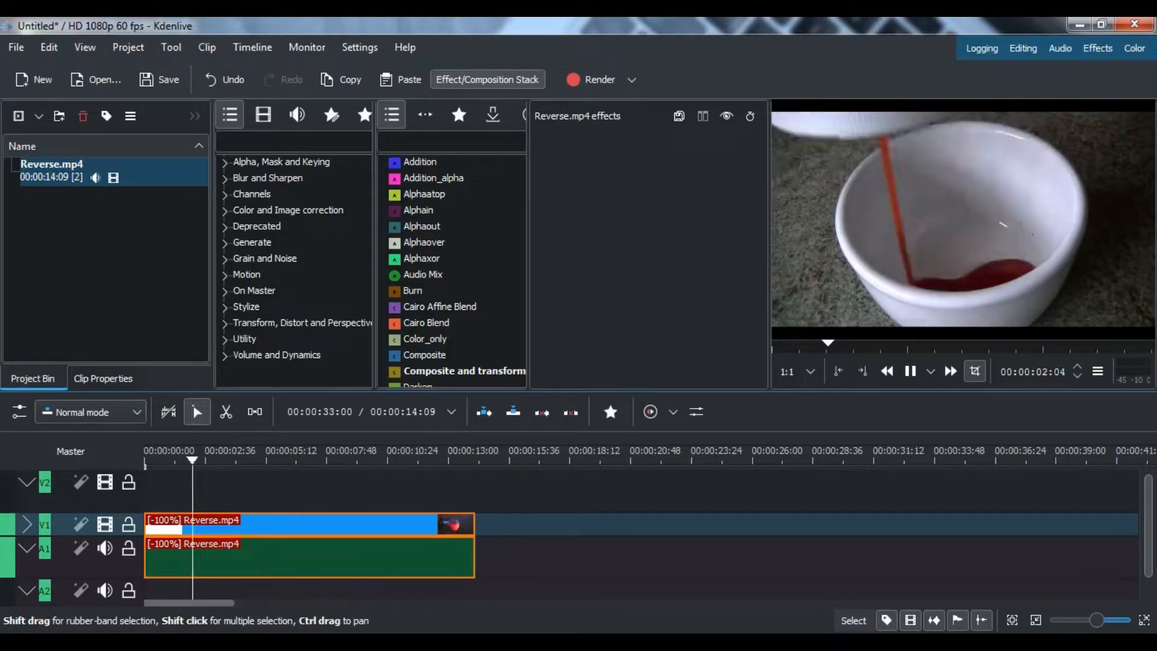
left_click(910, 371)
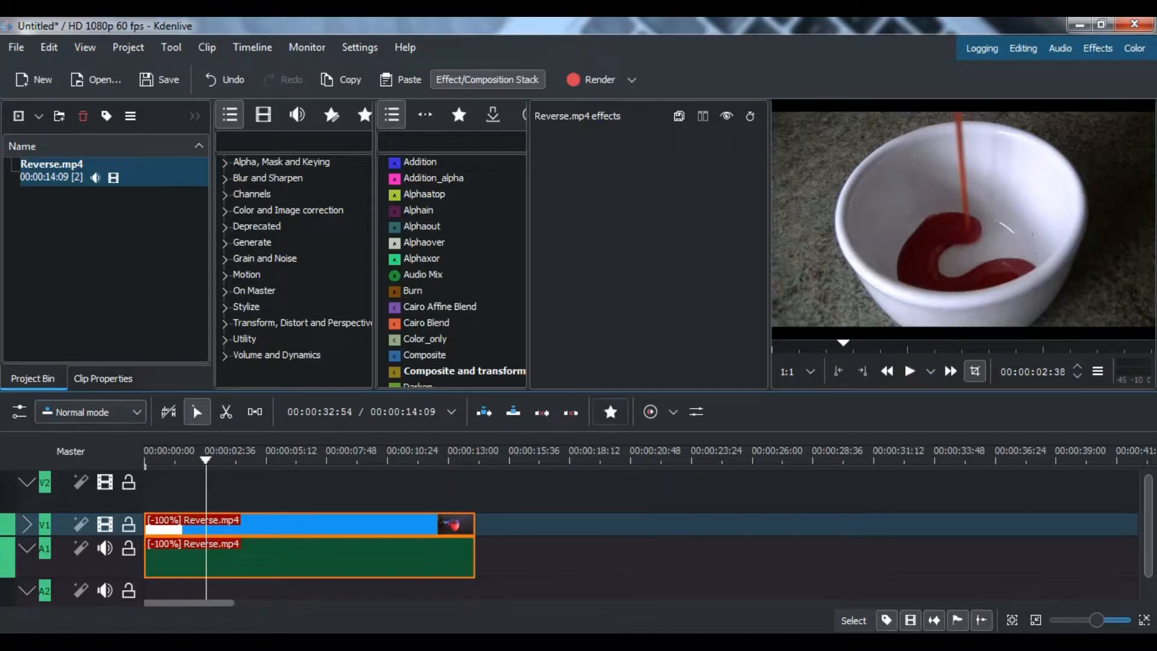
Set up rendering in MP4-H264/AAC format with the quality at video 15 and audio 256
left_click(632, 80)
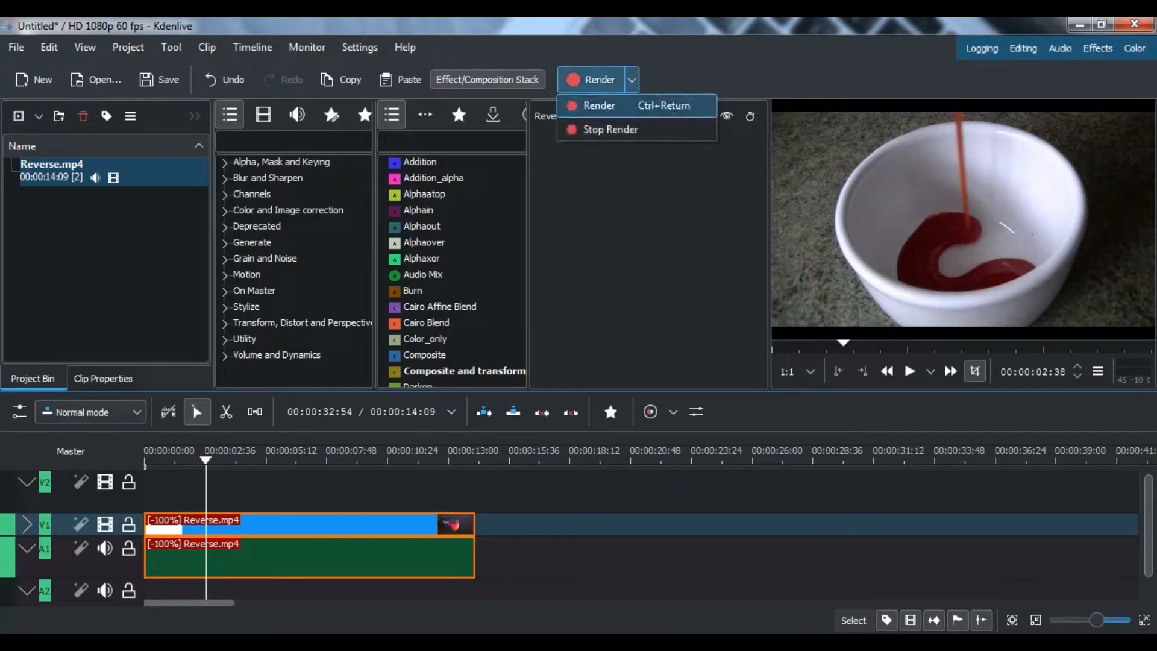
left_click(595, 103)
left_click(392, 314)
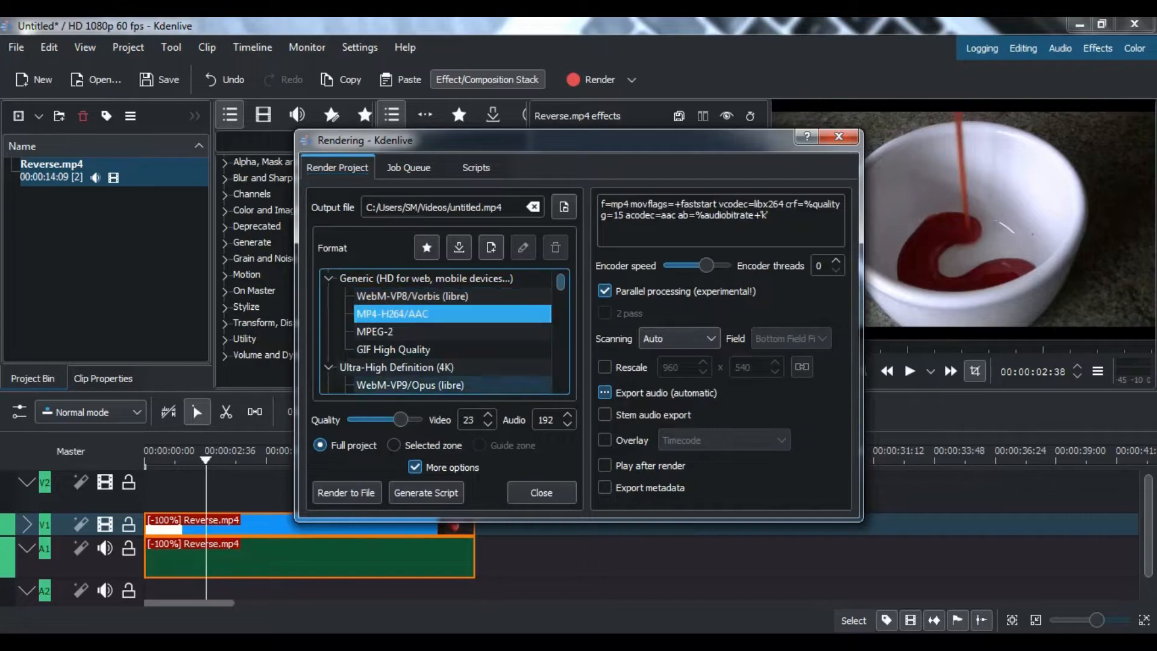
left_click_drag(401, 419, 417, 419)
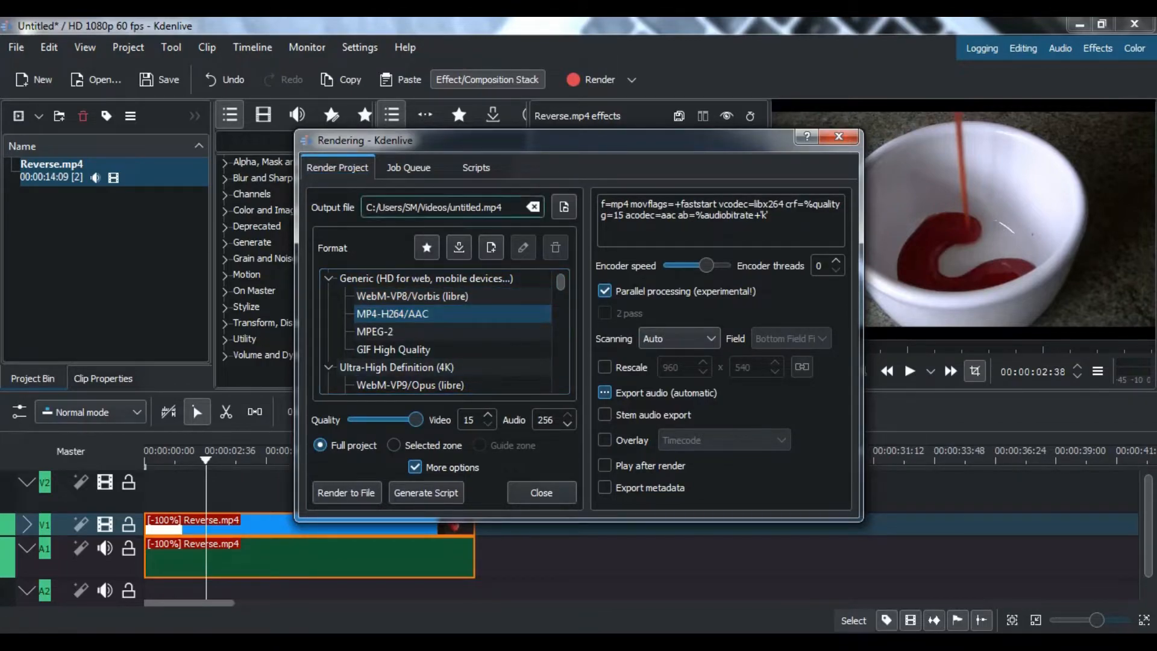
Rename the output file to 01.mp4 in the Videos folder and render the project
left_click(481, 207)
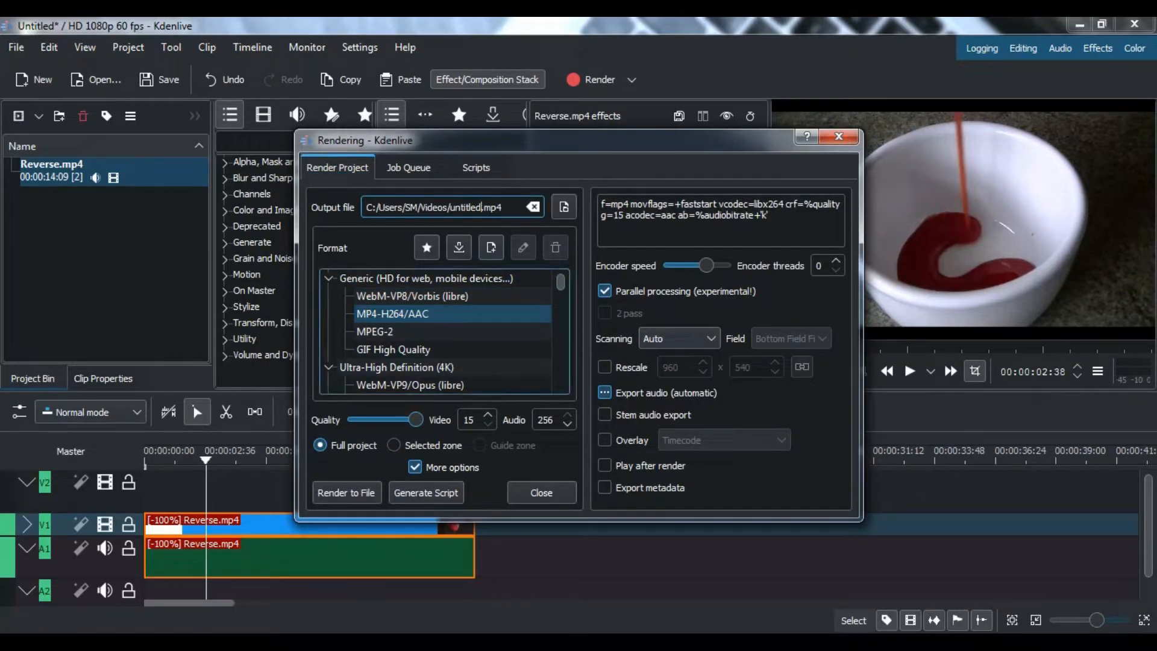
key("BackSpace")
key("BackSpace")
key("BackSpace")
key("BackSpace")
key("BackSpace")
key("BackSpace")
key("BackSpace")
key("BackSpace")
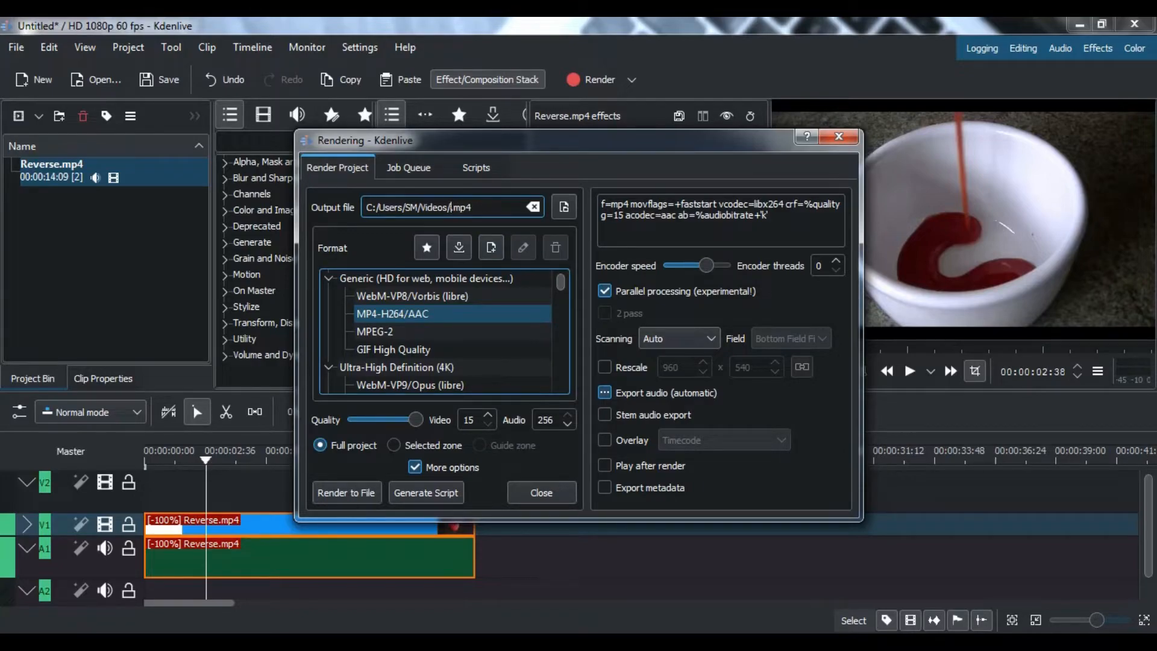
type("01")
key("Return")
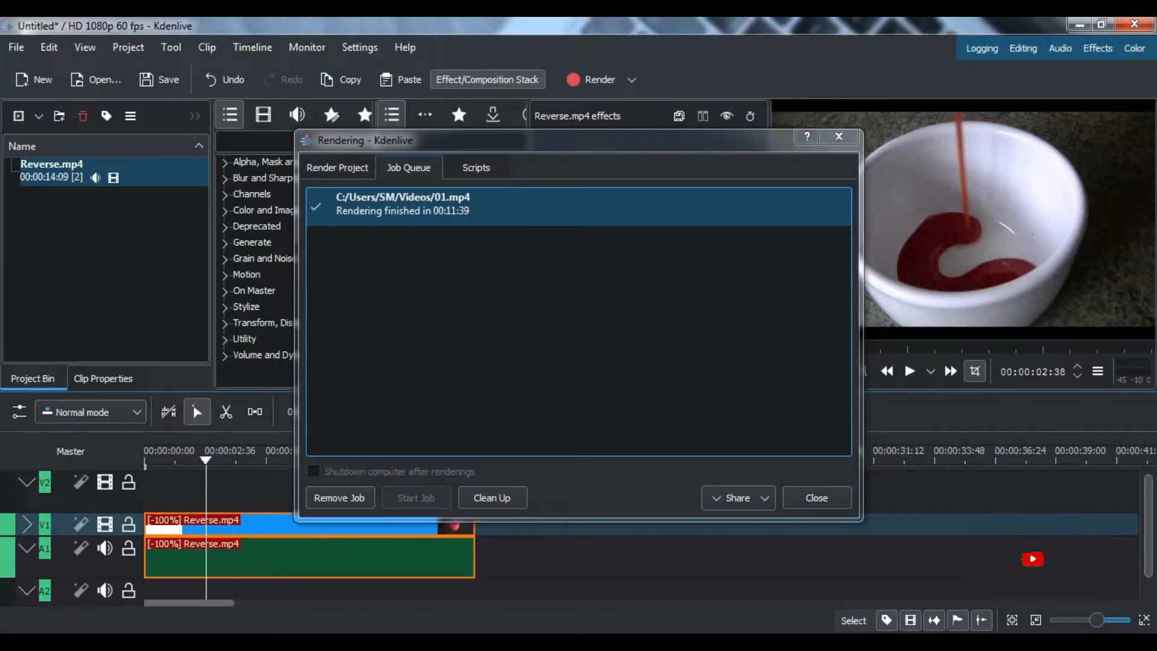
Clear the finished job from the render queue and delete the reversed Reverse.mp4 clip from the timeline
left_click(492, 498)
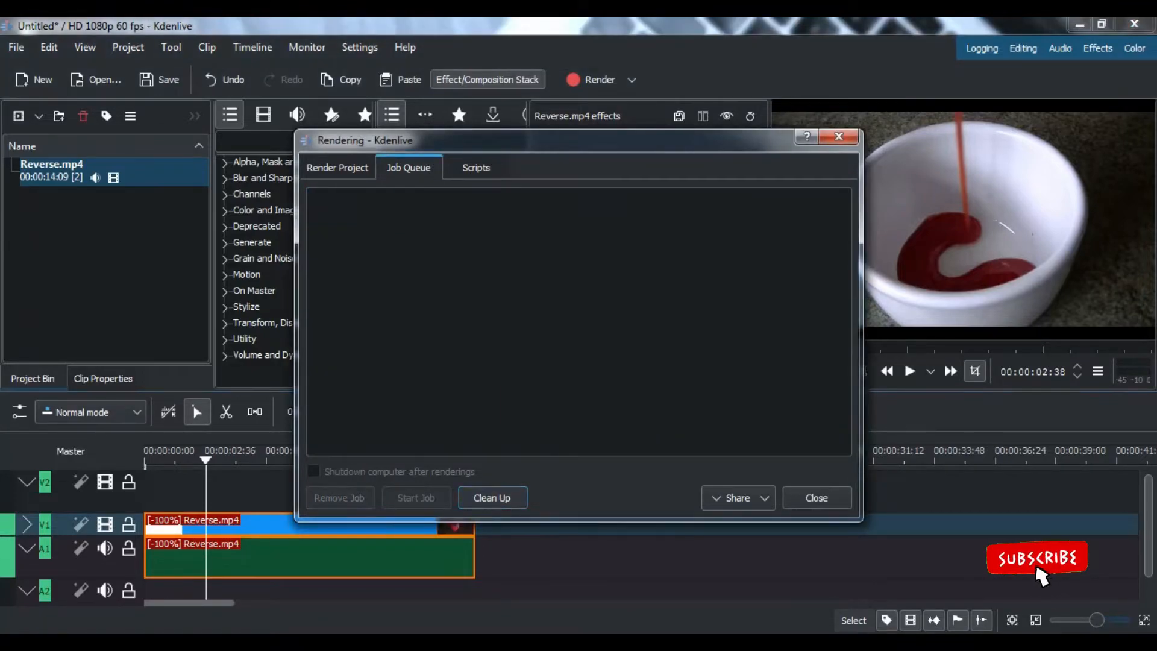
left_click(817, 498)
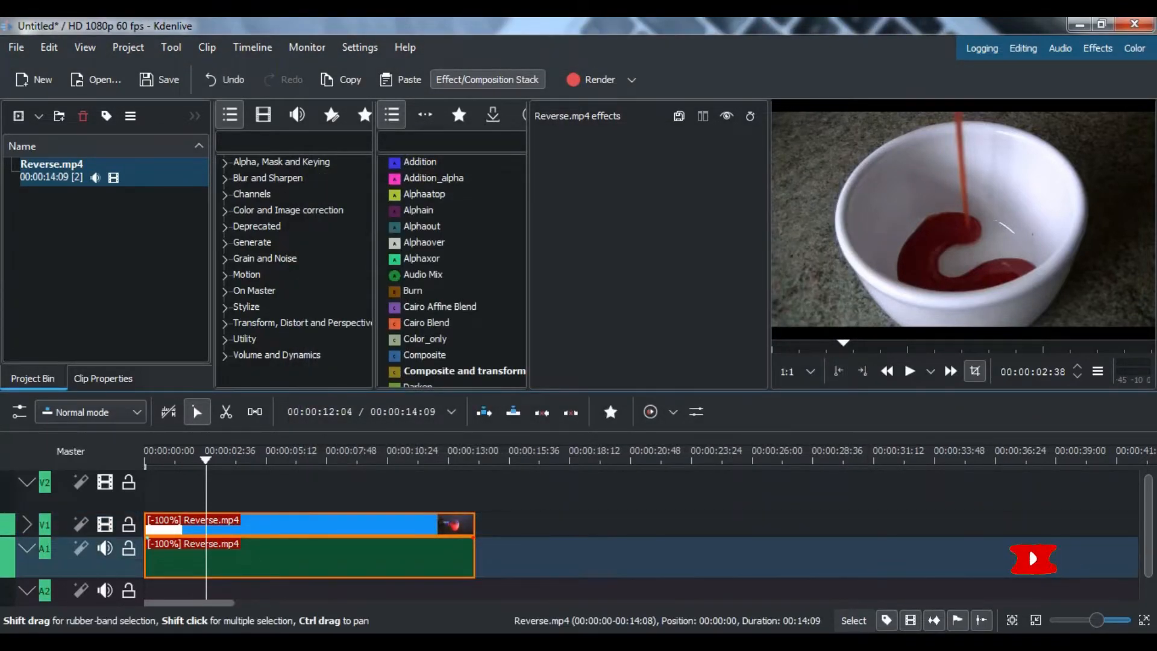
key("Delete")
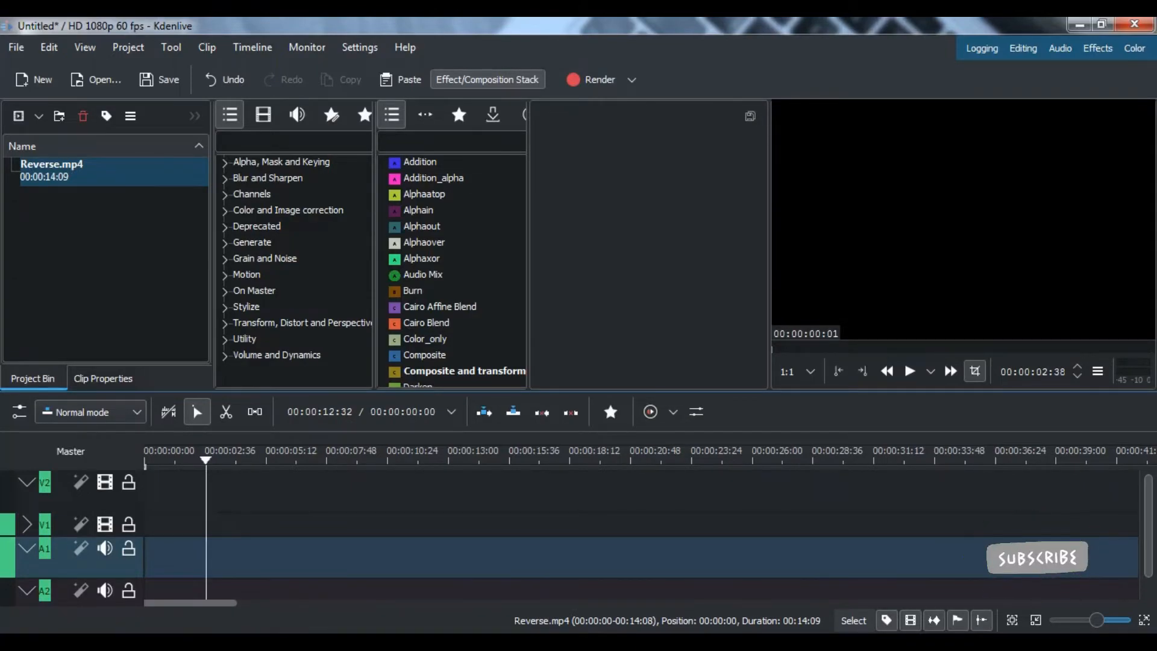
Import Clock.mp4 from the Video folder and place it at the start of track V1
left_click(443, 640)
left_click(534, 569)
left_click_drag(624, 254, 42, 322)
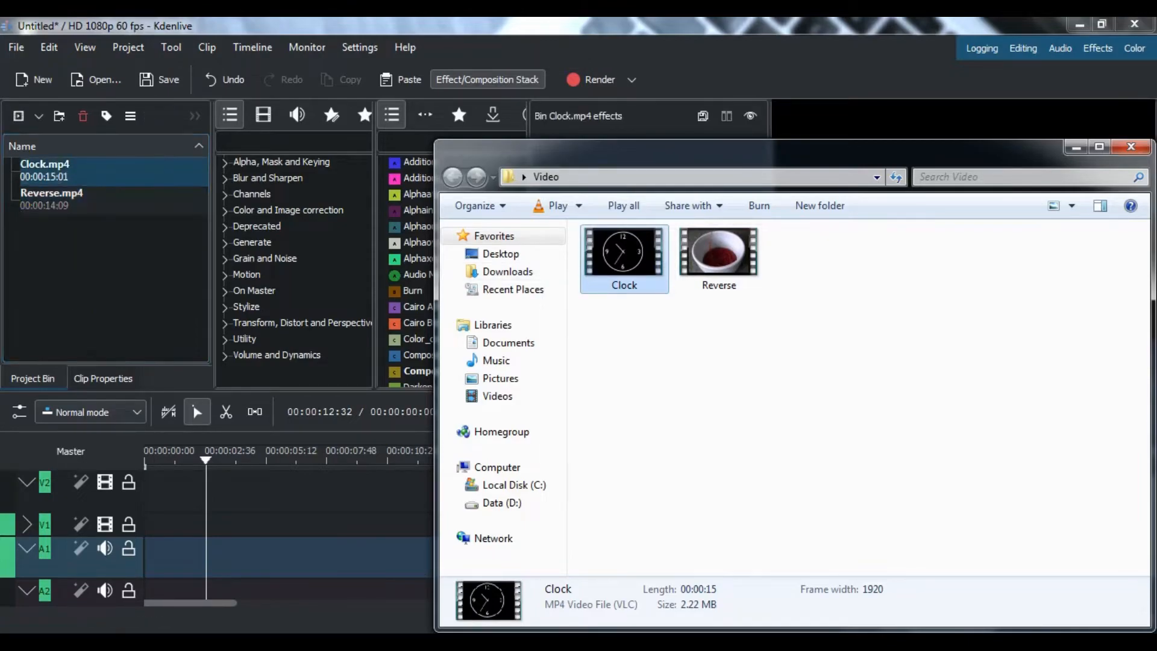
left_click(1076, 146)
left_click_drag(45, 168, 163, 527)
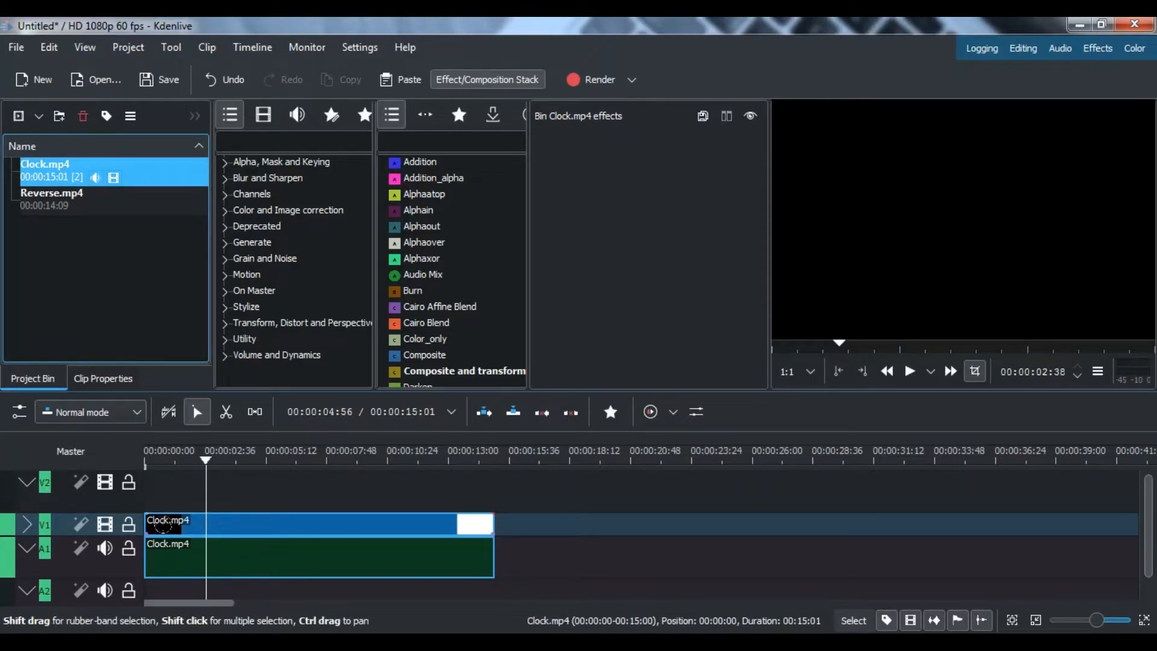
Reverse the Clock.mp4 timeline clip with Change Speed, keeping the speed at 100%
right_click(261, 524)
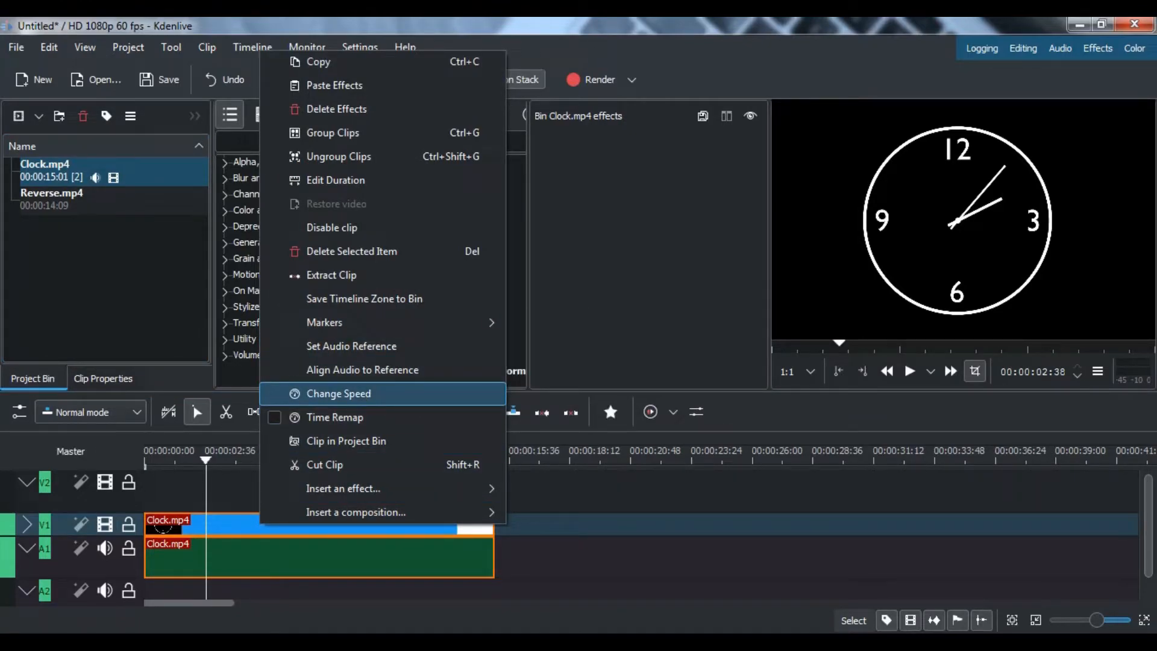
left_click(339, 394)
left_click(438, 300)
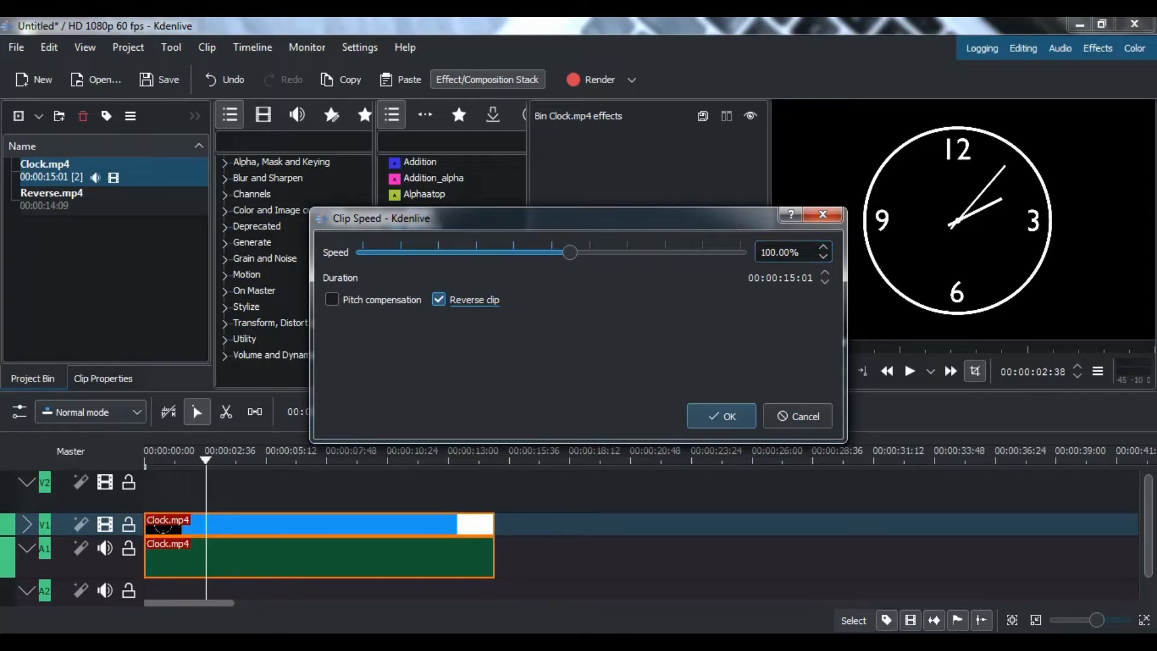
left_click(722, 416)
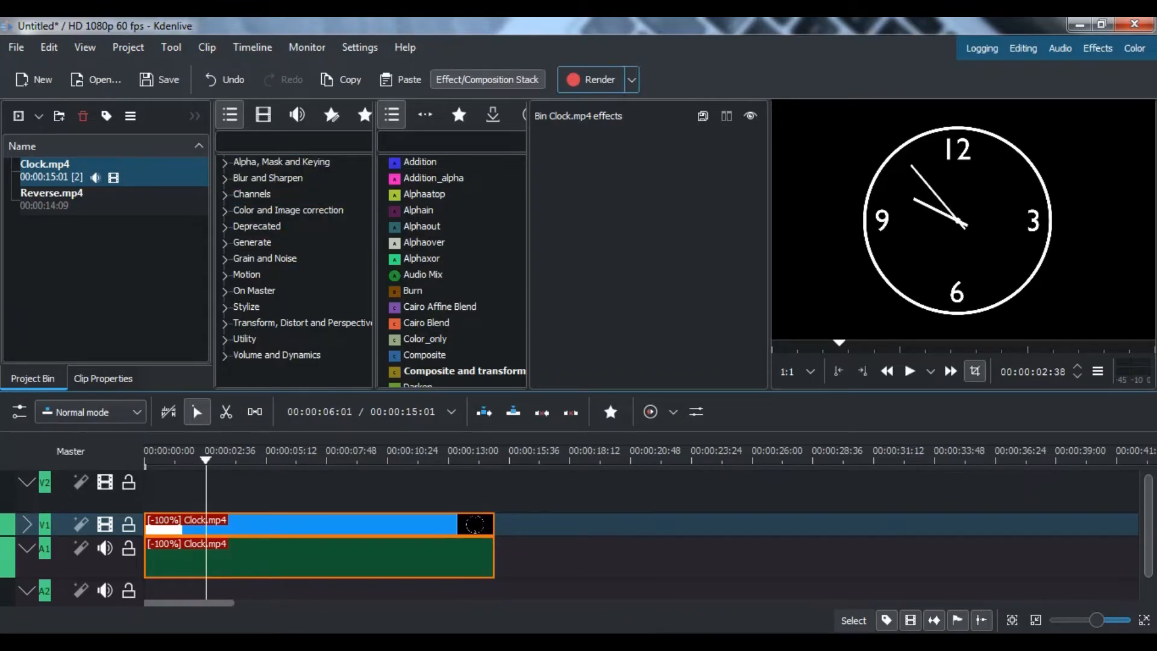
Render the reversed clock project to the Videos folder as 02.mp4
left_click(632, 80)
left_click(599, 106)
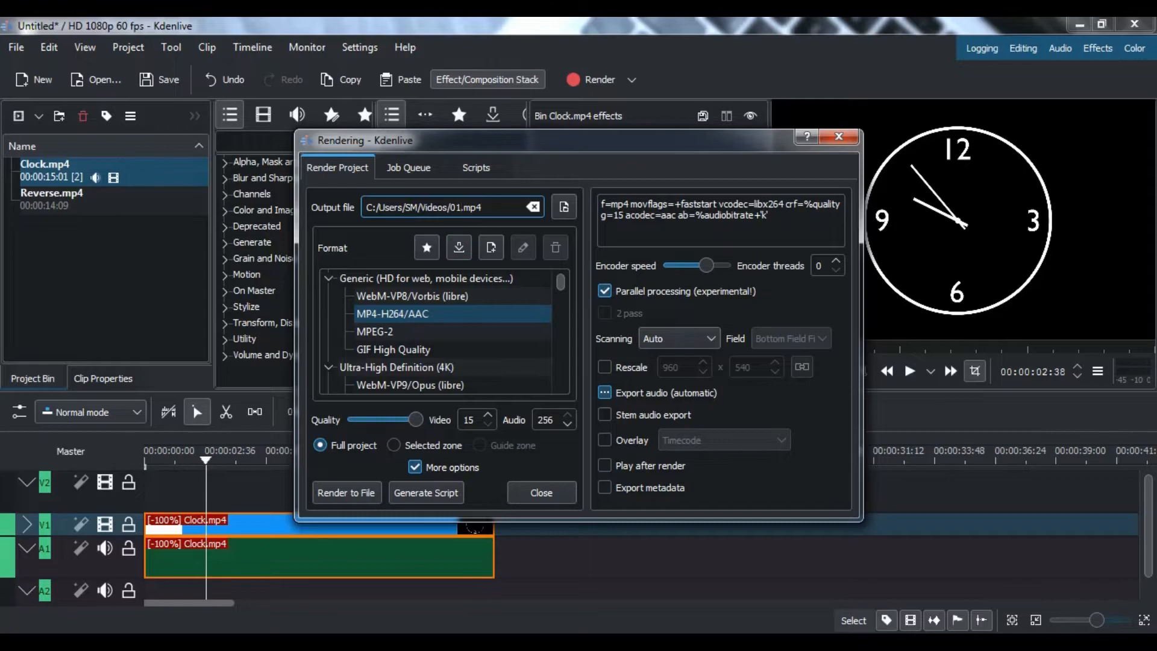
key("BackSpace")
type("2")
left_click(347, 492)
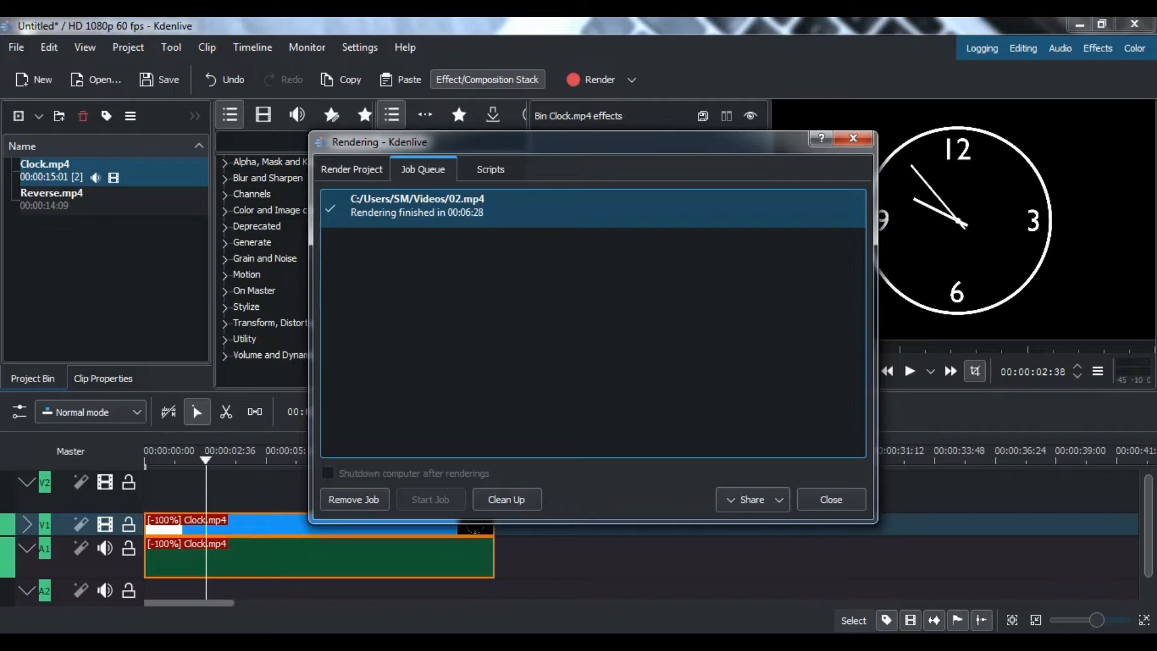
Clear the finished clock job from the render queue, close the rendering dialog, and minimize Kdenlive
left_click(506, 499)
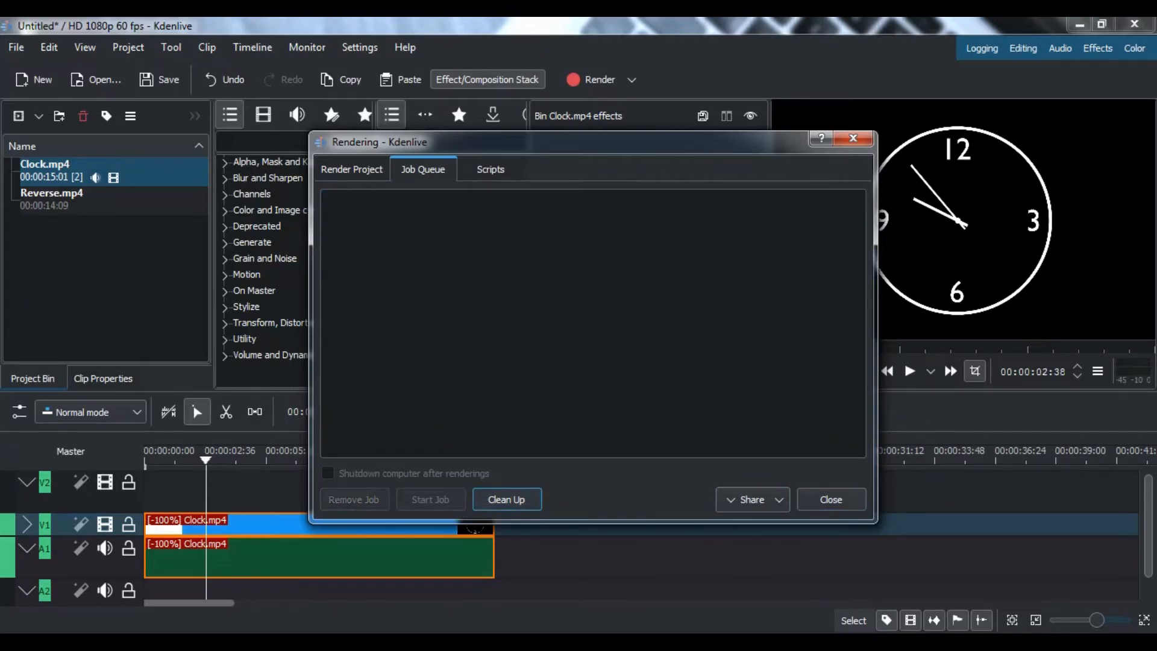
left_click(831, 499)
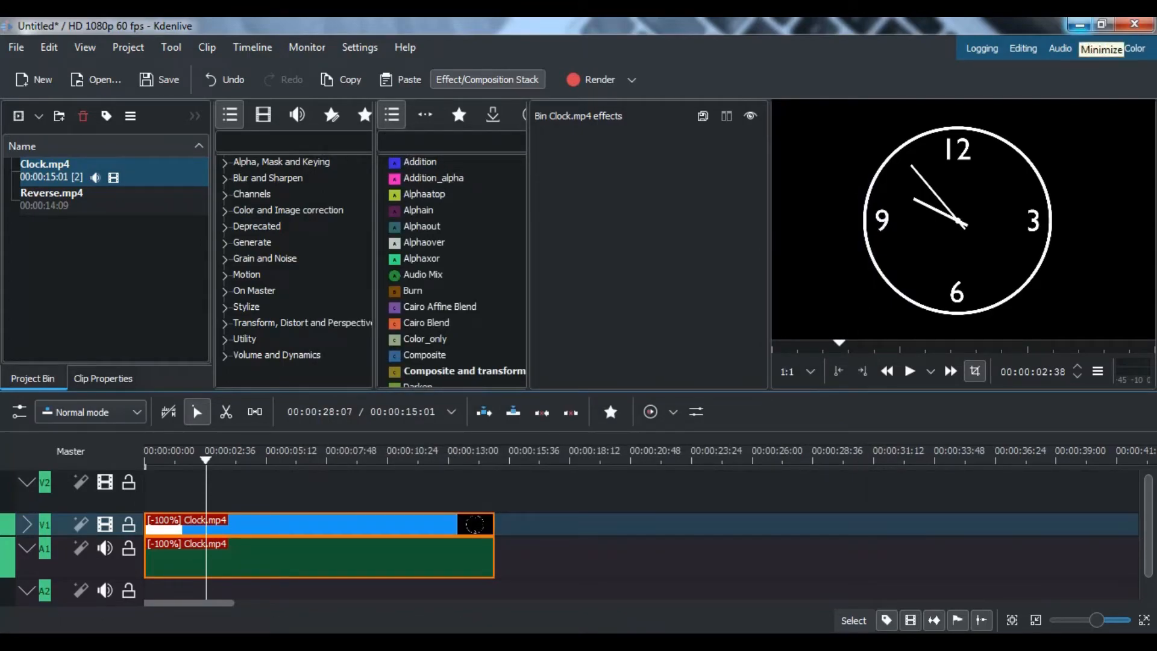
left_click(1080, 24)
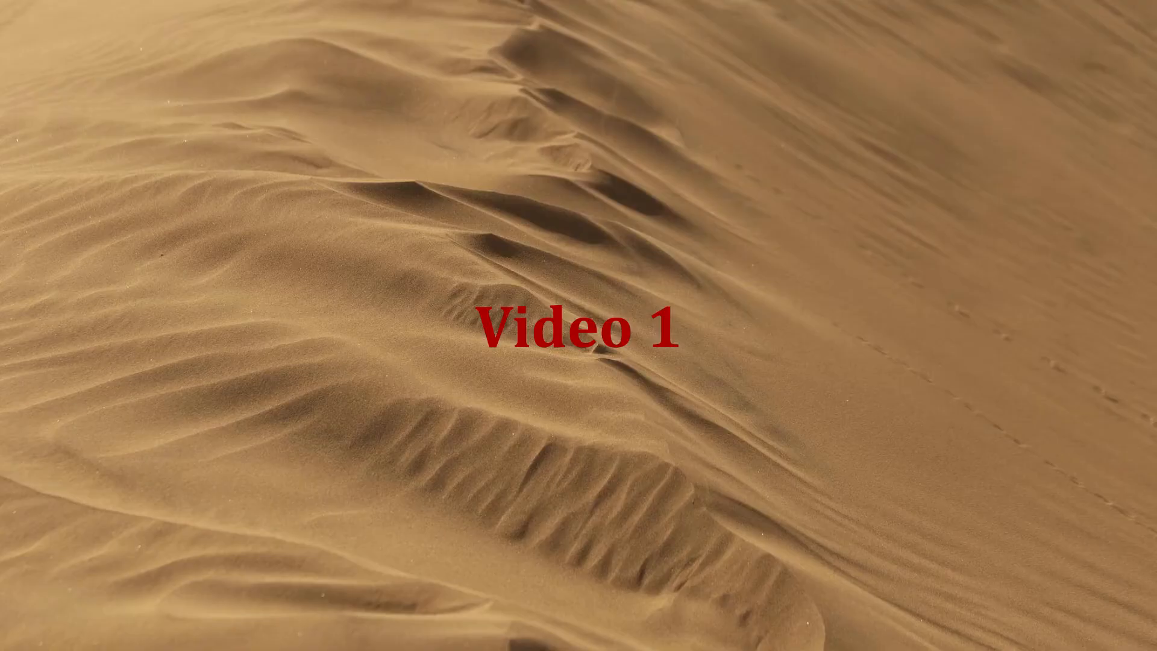